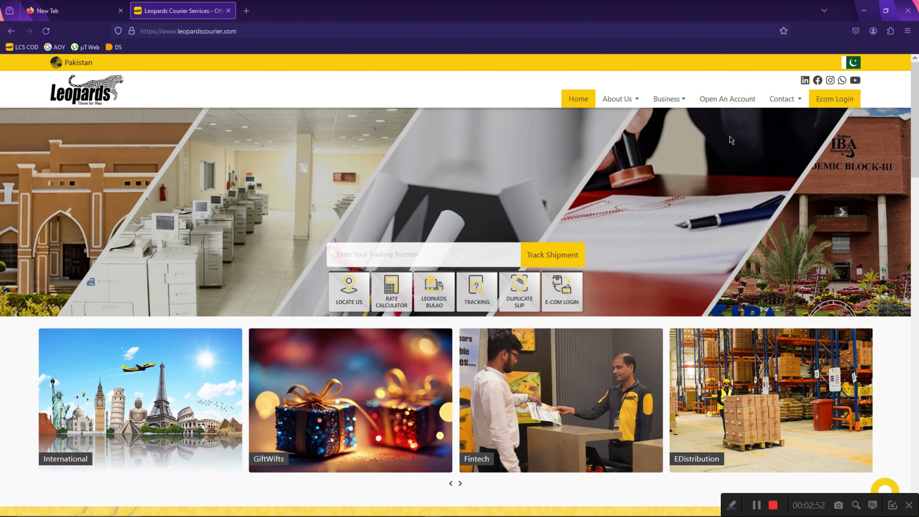
Step: Open the Open An Account page and review the Franchise Opening form, including its plot status options
left_click(728, 100)
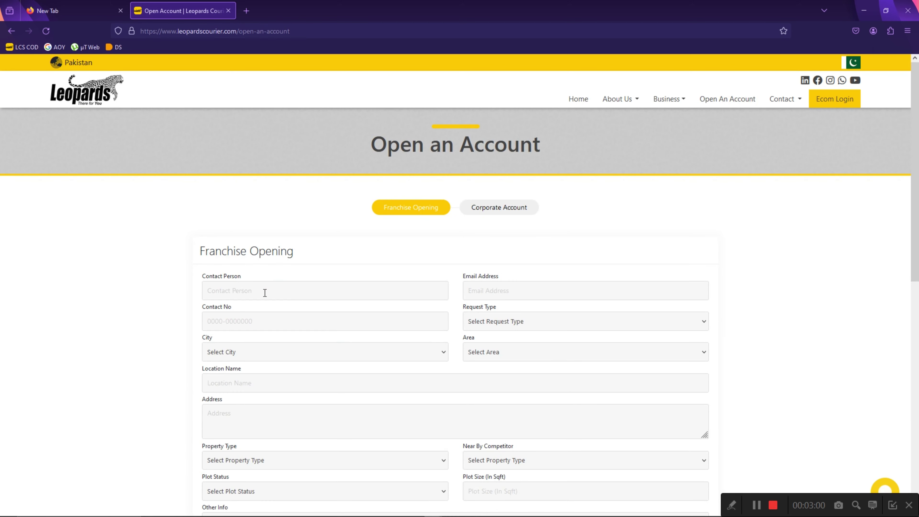
scroll(127, 307, "down", 2)
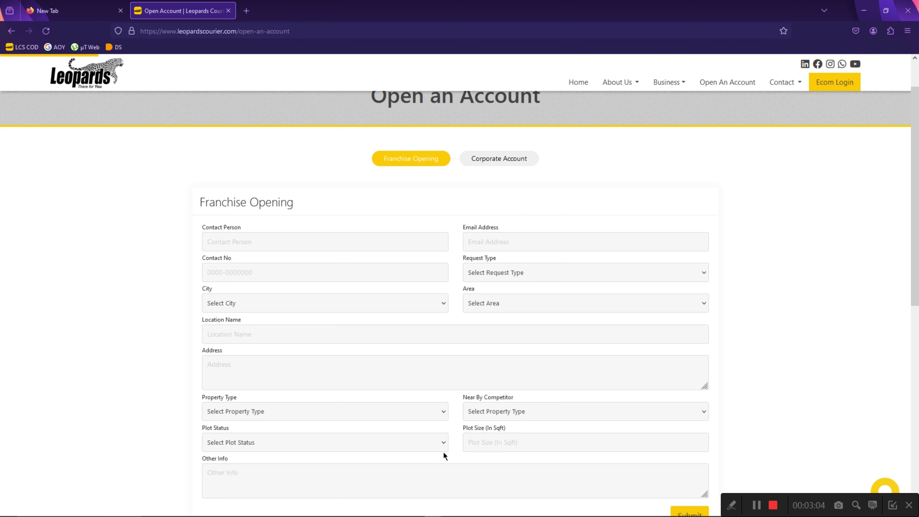
left_click(516, 443)
left_click(421, 448)
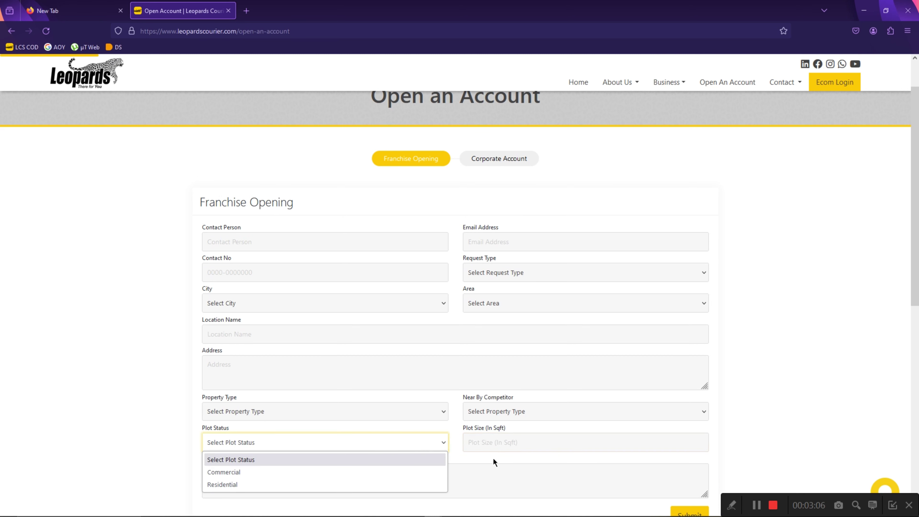
left_click(454, 422)
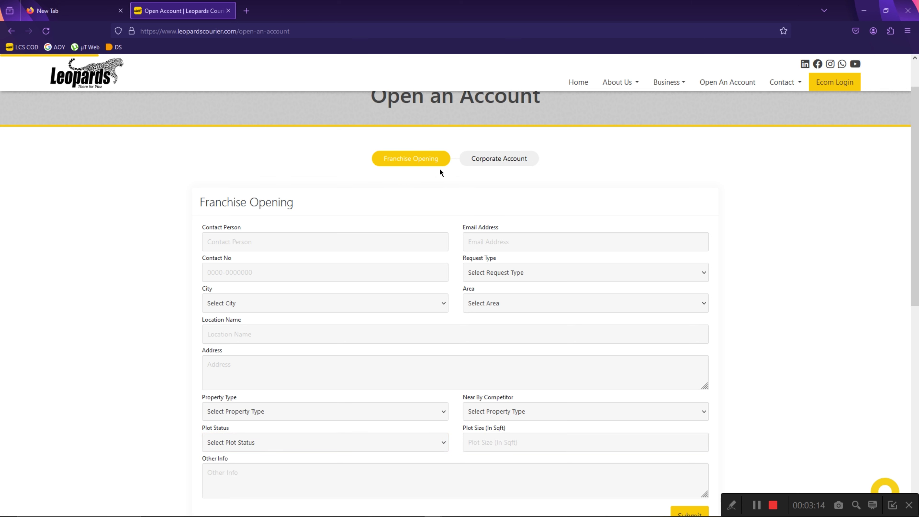
Step: Switch to the Corporate Account form and go through its full name, email address and business name fields
left_click(506, 161)
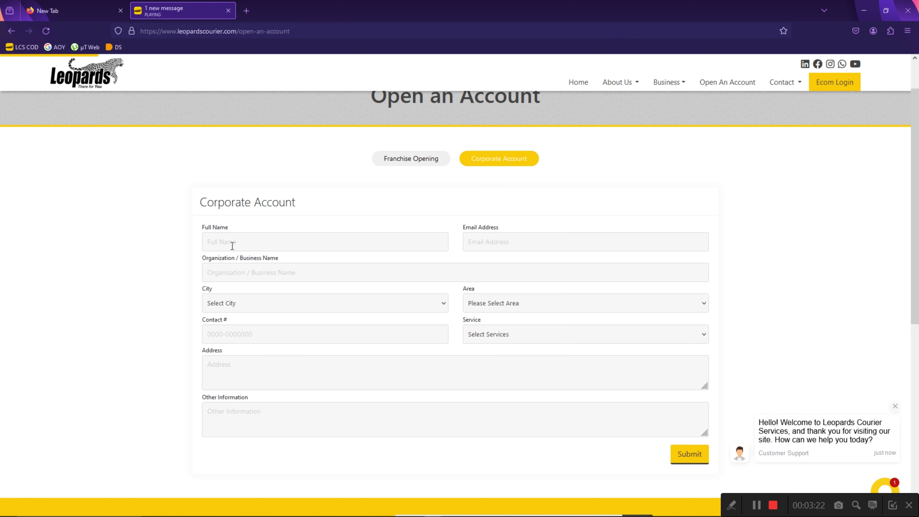
left_click(252, 246)
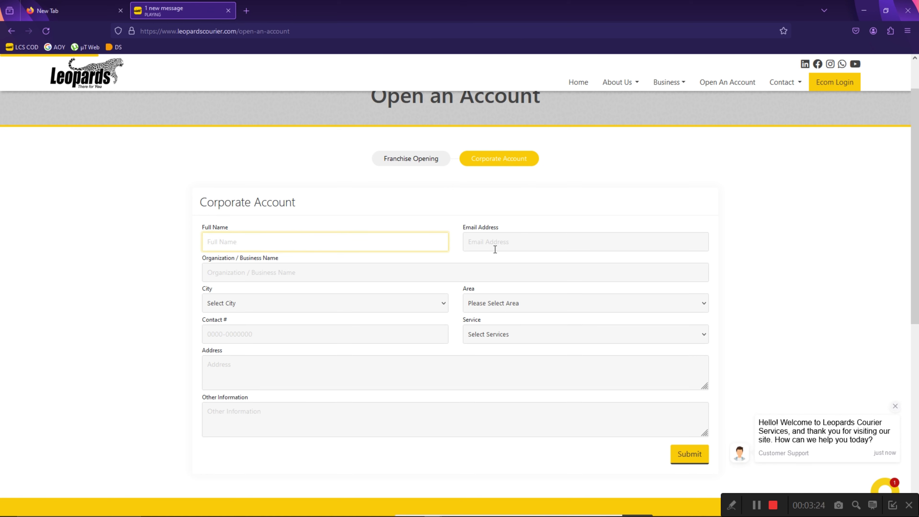
left_click(510, 244)
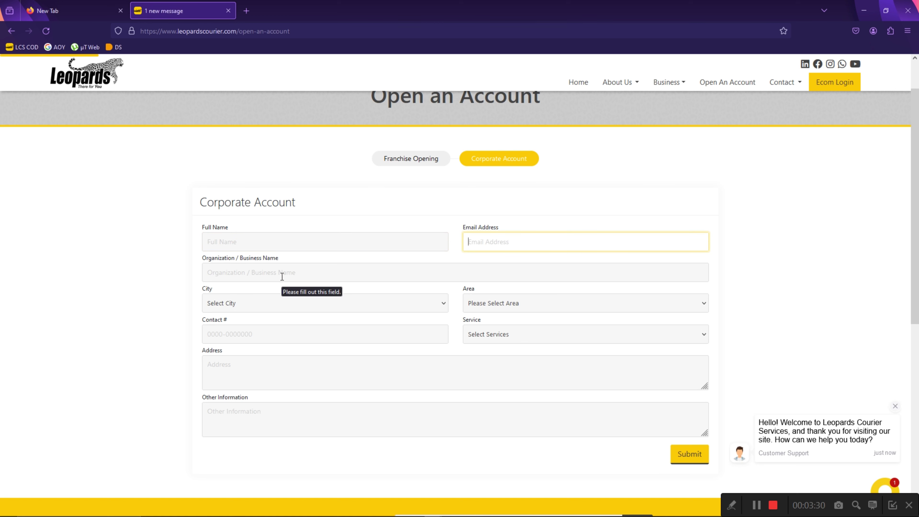
left_click(296, 274)
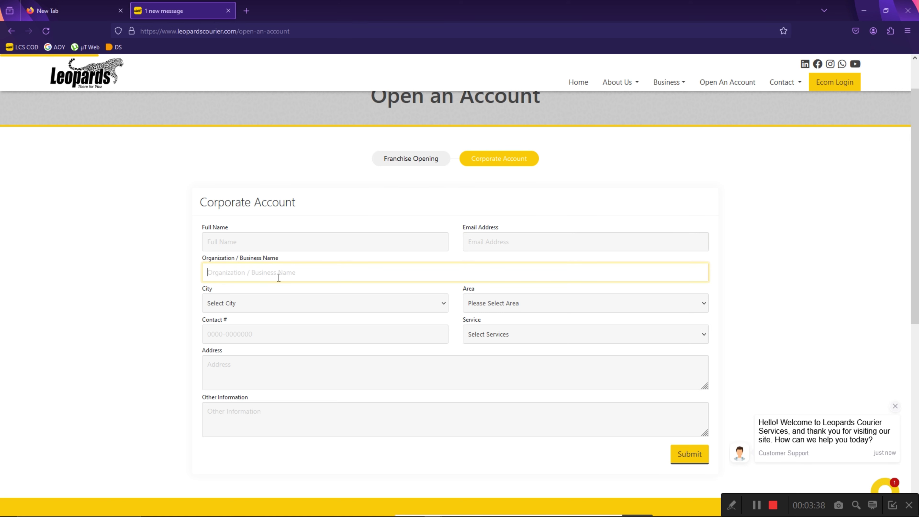
Step: Set the corporate account's city to ISLAMABAD and check the area and contact number fields
left_click(278, 303)
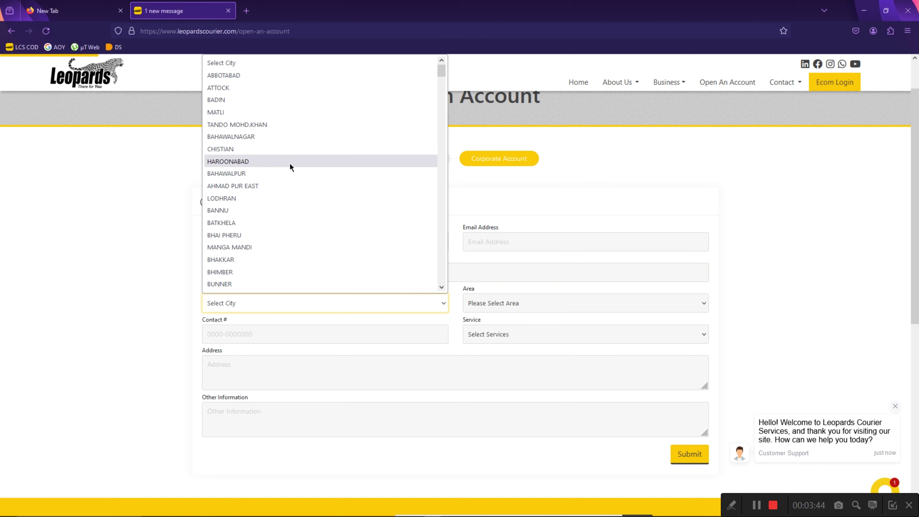
key("i")
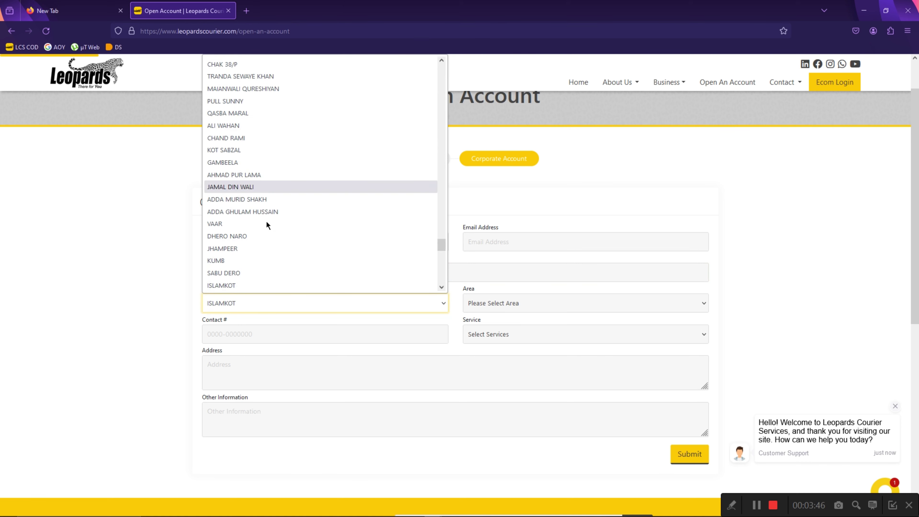
key("i")
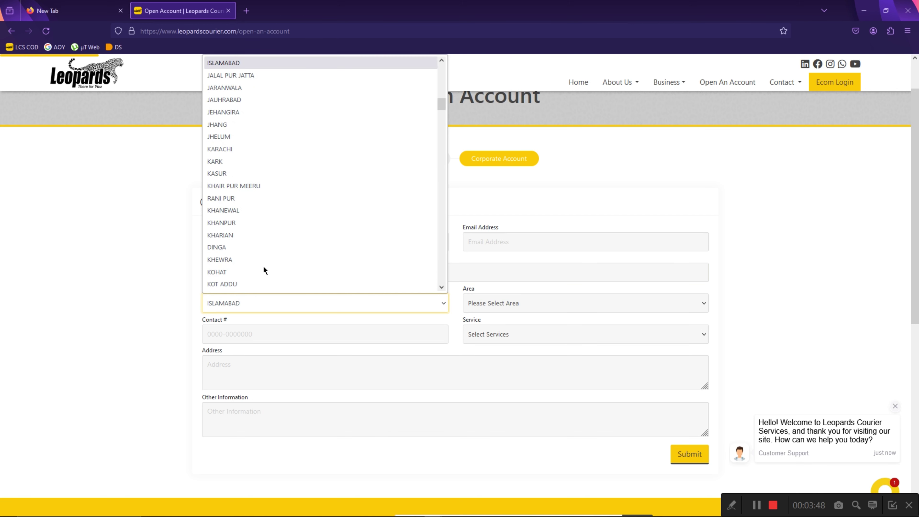
key("i")
key("i")
key("i")
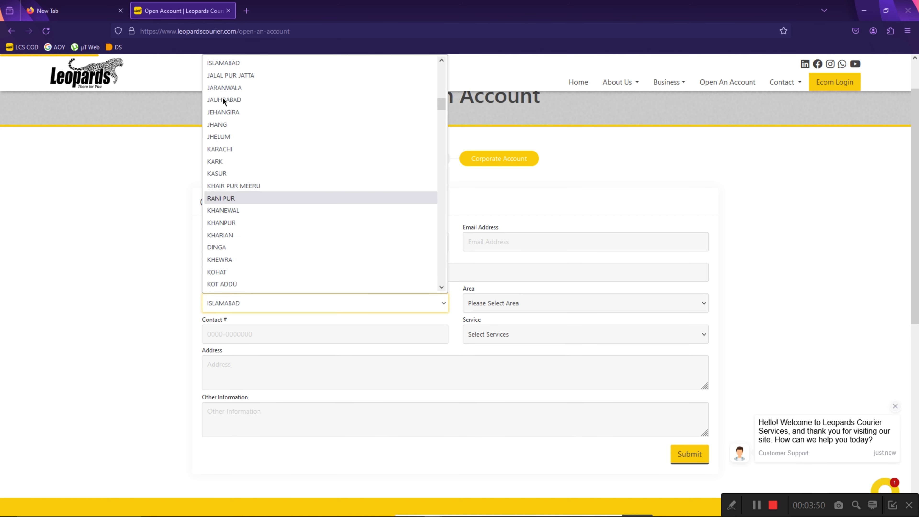
left_click(211, 63)
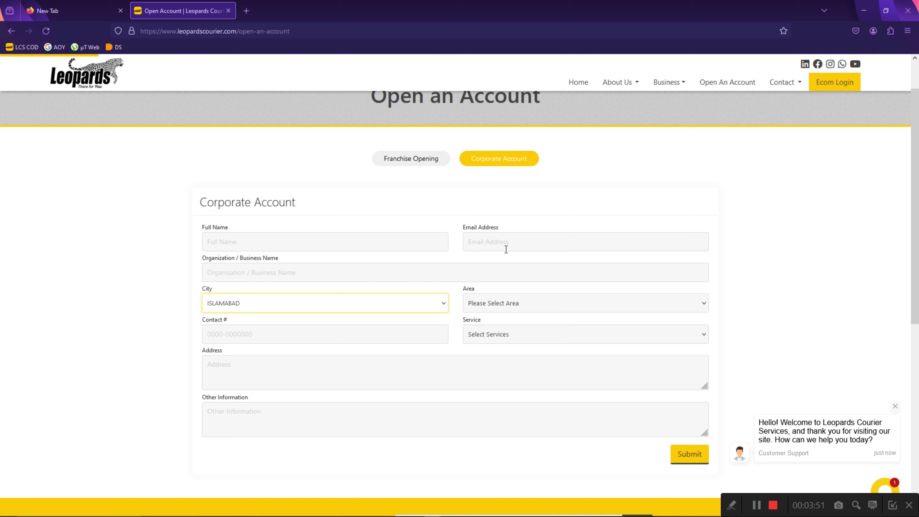
left_click(521, 304)
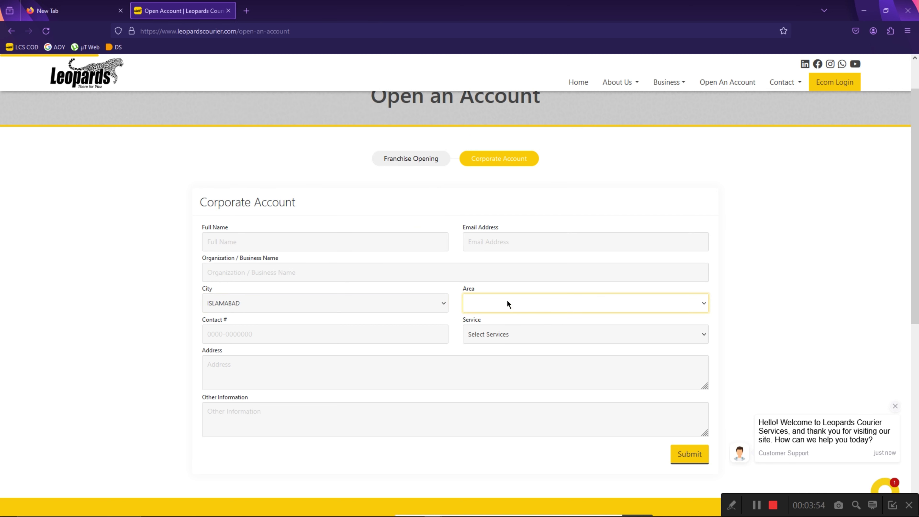
left_click(268, 333)
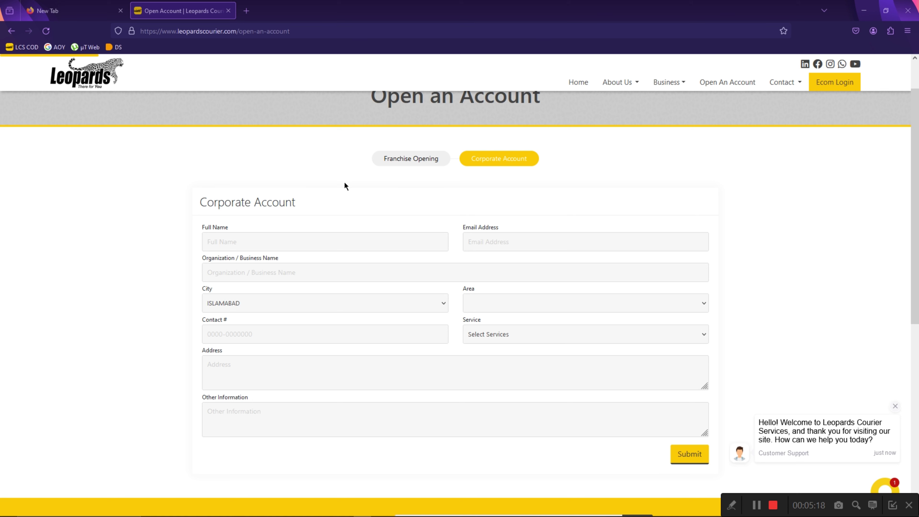
Step: Reload the Open An Account page from the site's navigation
scroll(341, 182, "up", 2)
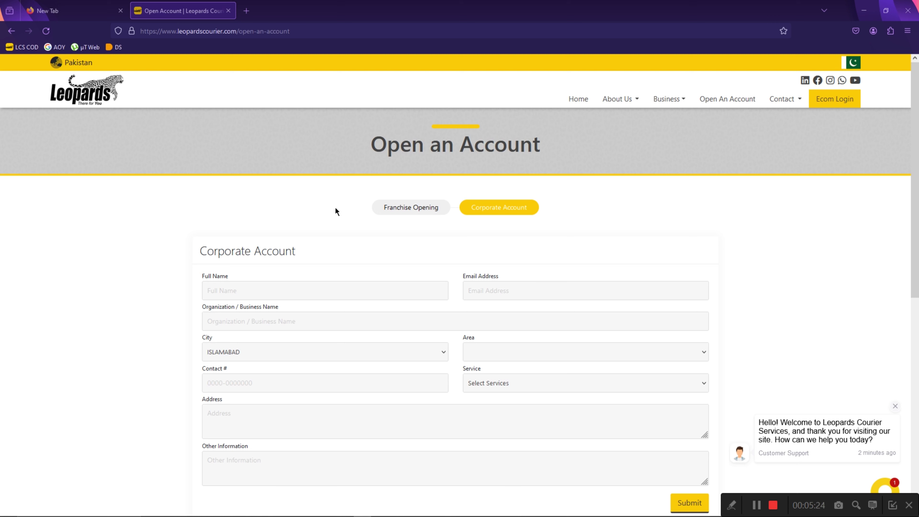
left_click(723, 99)
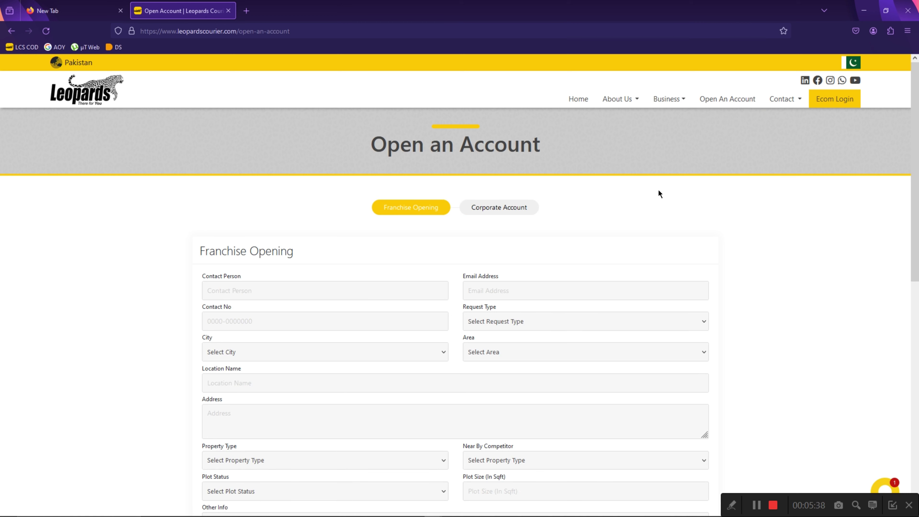
left_click(720, 105)
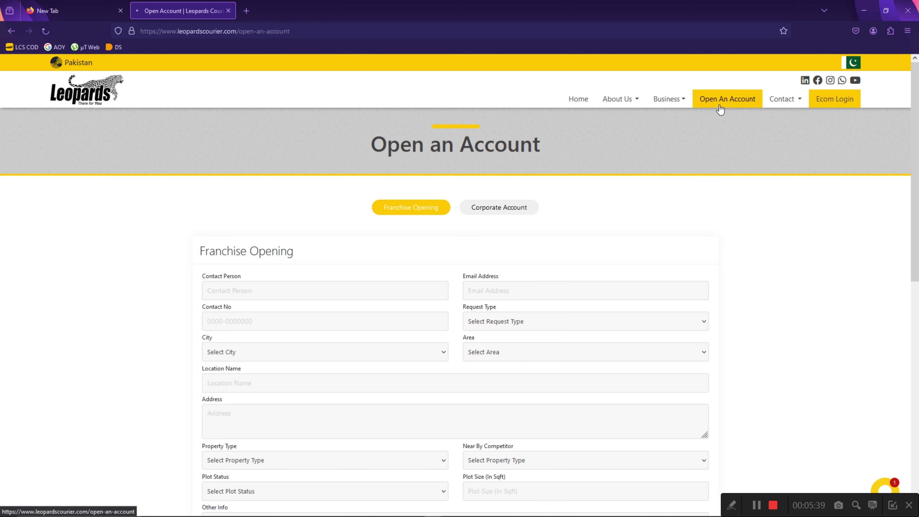
Step: Open the Ecom portal, dismiss the welcome notice and log in with the saved credentials
left_click(834, 100)
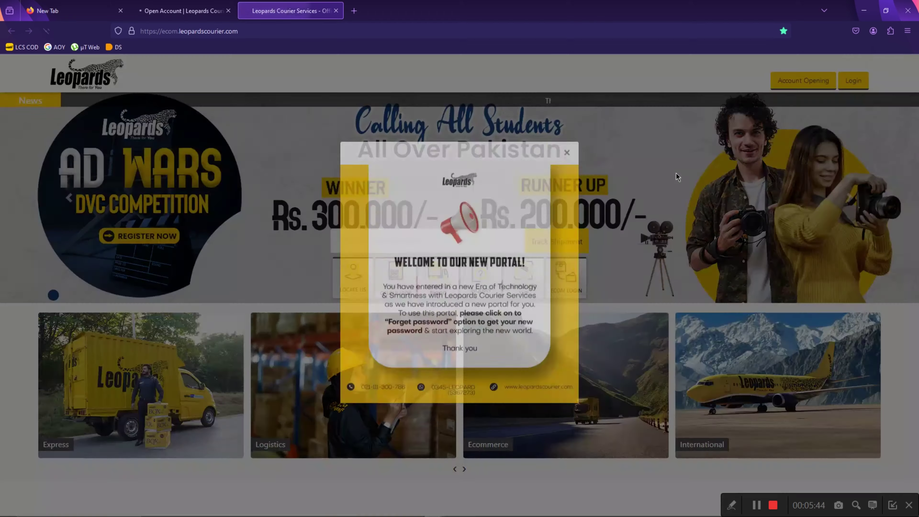
left_click(567, 166)
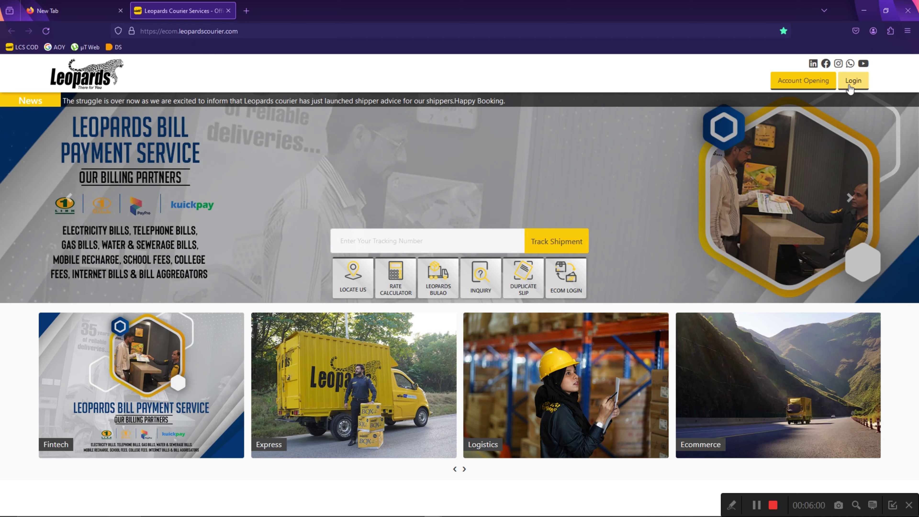
left_click(853, 80)
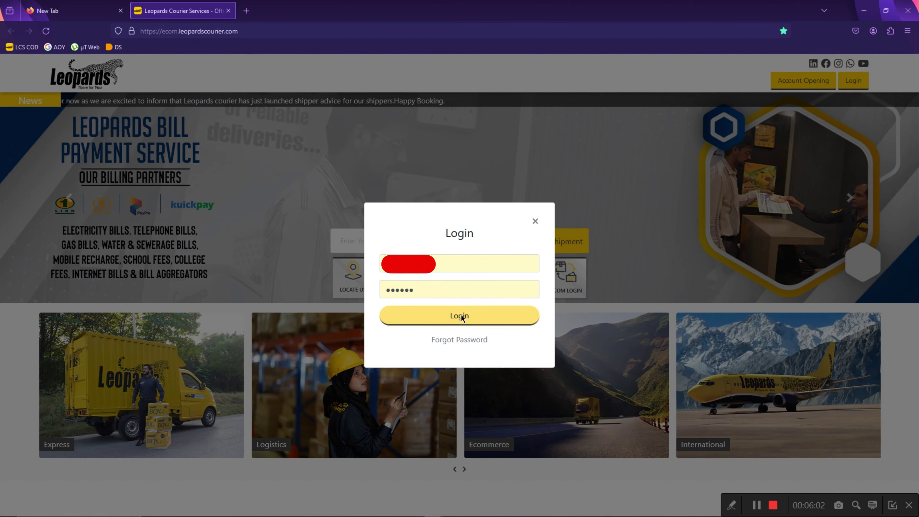
left_click(461, 316)
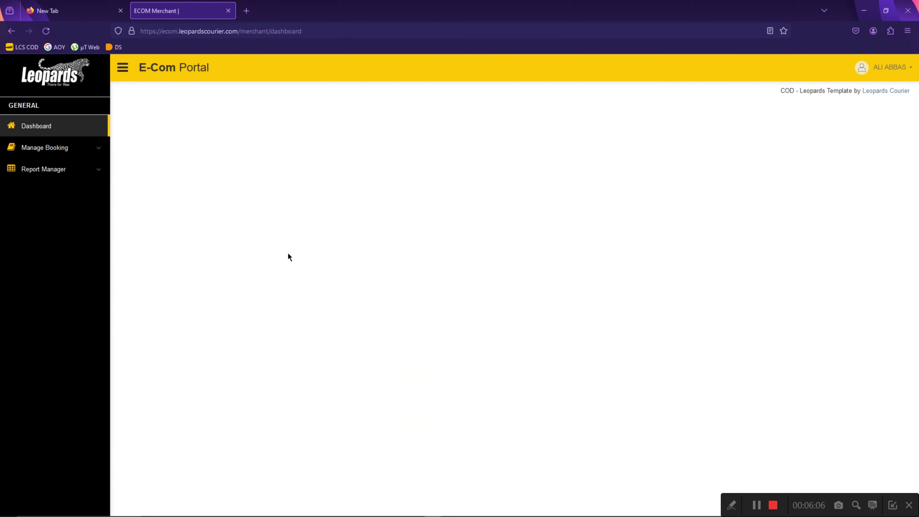
Step: Open the booked packets listing and set its date range to 01/01/2024 - 02/08/2024
left_click(86, 148)
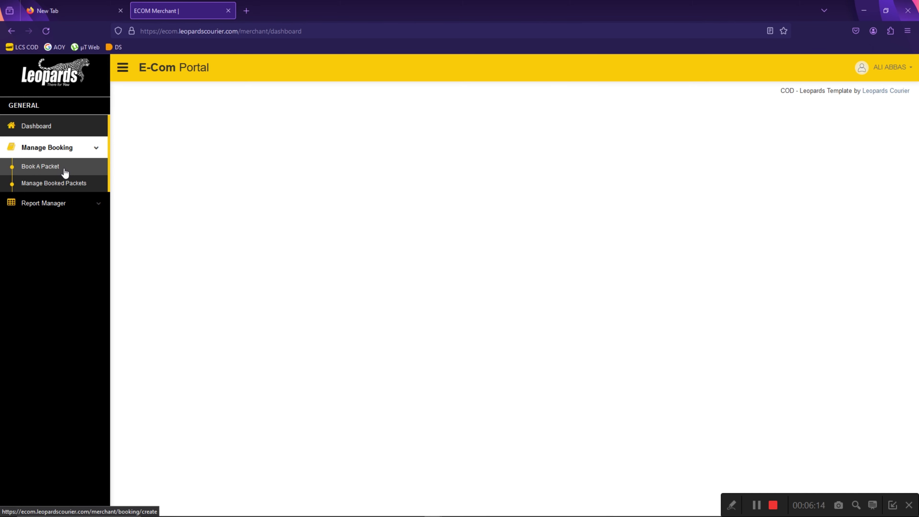
left_click(59, 186)
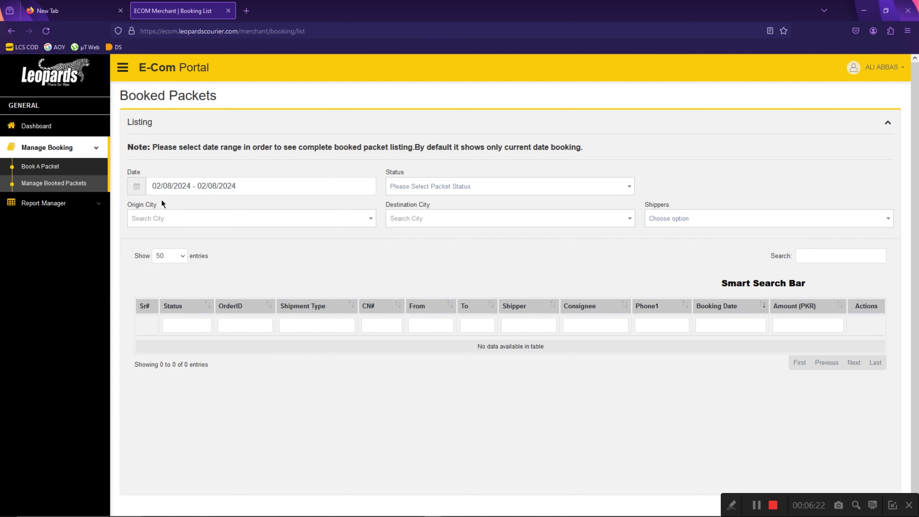
left_click(163, 188)
left_click(159, 213)
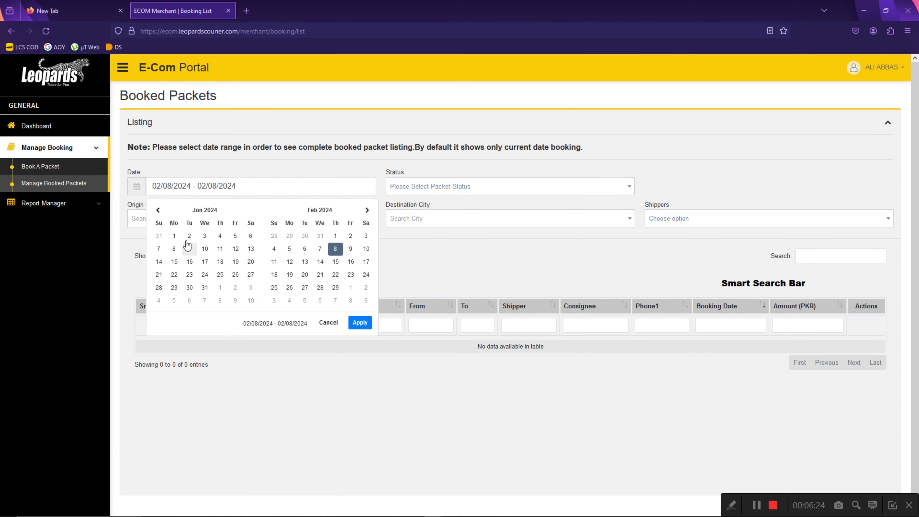
left_click(175, 237)
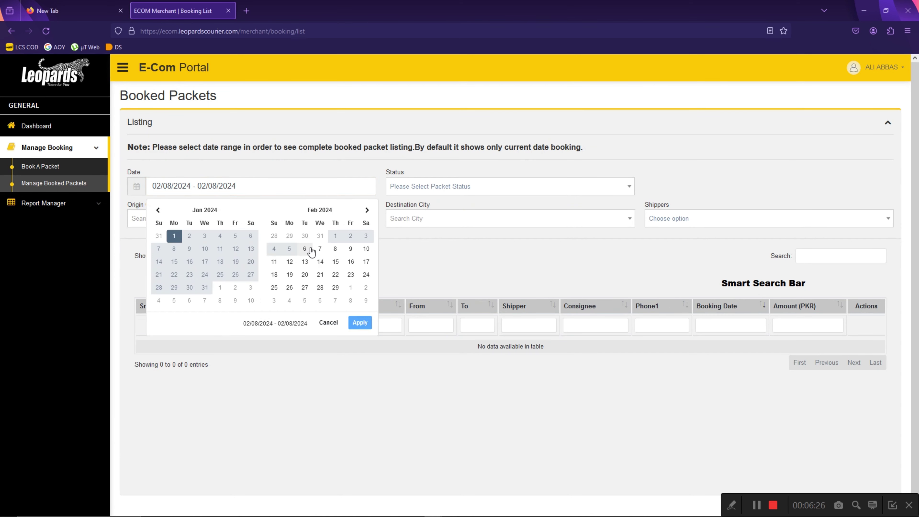
left_click(335, 250)
left_click(360, 322)
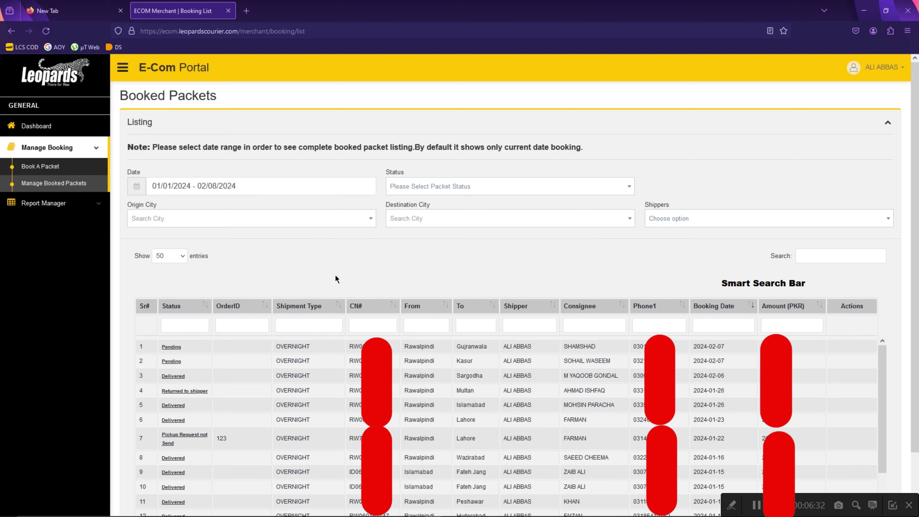
Step: Examine the booked packets table, including each packet's status, CN number, cities, consignee and amount
scroll(331, 262, "down", 1)
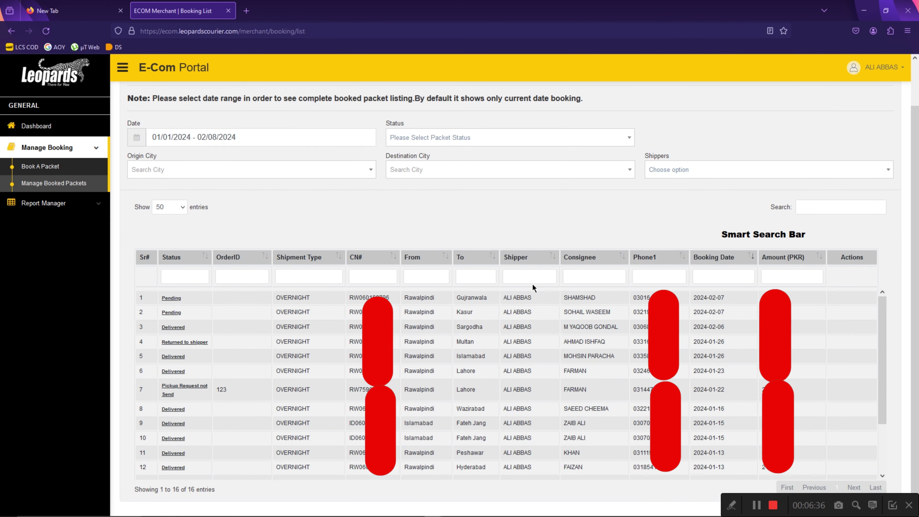
left_click(500, 298)
left_click_drag(389, 299, 270, 301)
scroll(183, 445, "down", 3)
scroll(184, 432, "up", 3)
Step: View the tracking info of the delivered packet bound for Sargodha, check its Payment Made to Client entry, and close it
left_click(173, 327)
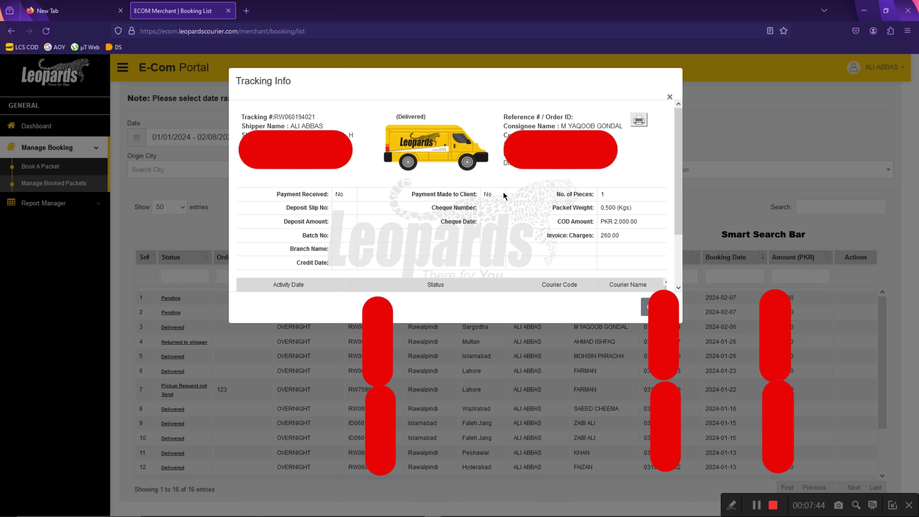
left_click_drag(476, 192, 488, 197)
left_click(492, 196)
left_click(646, 307)
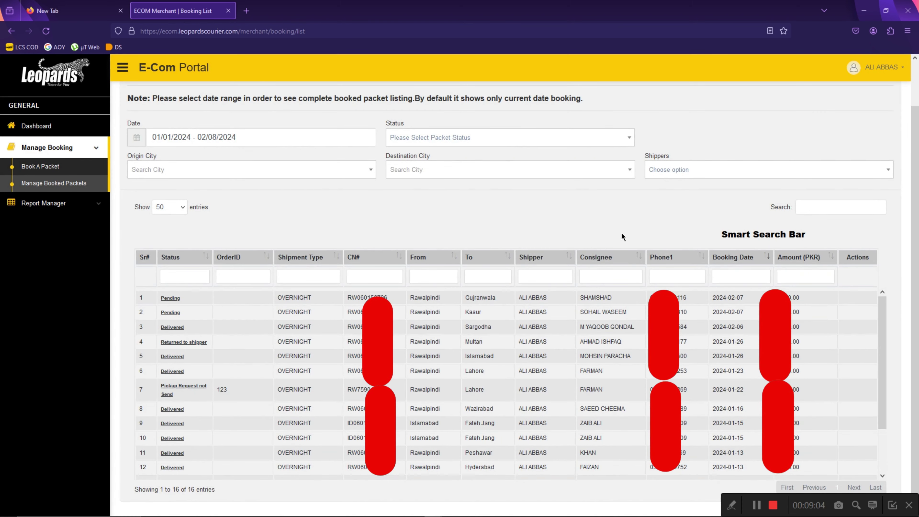